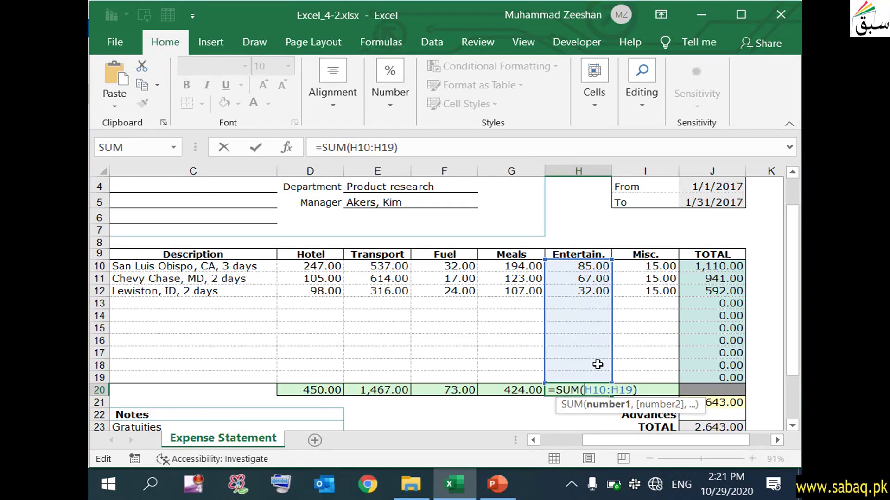
Step: Enter 100 in cell H13 of the Entertain. column
double_click(133, 301)
double_click(600, 303)
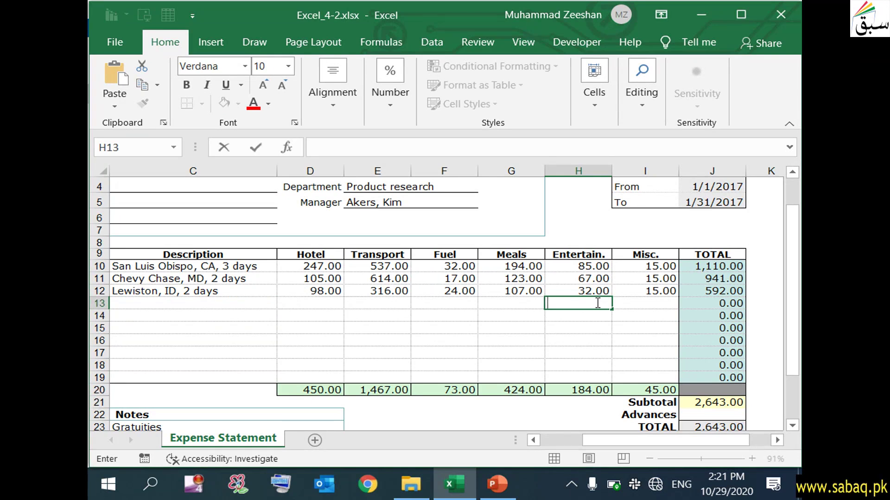
type("100")
key("Return")
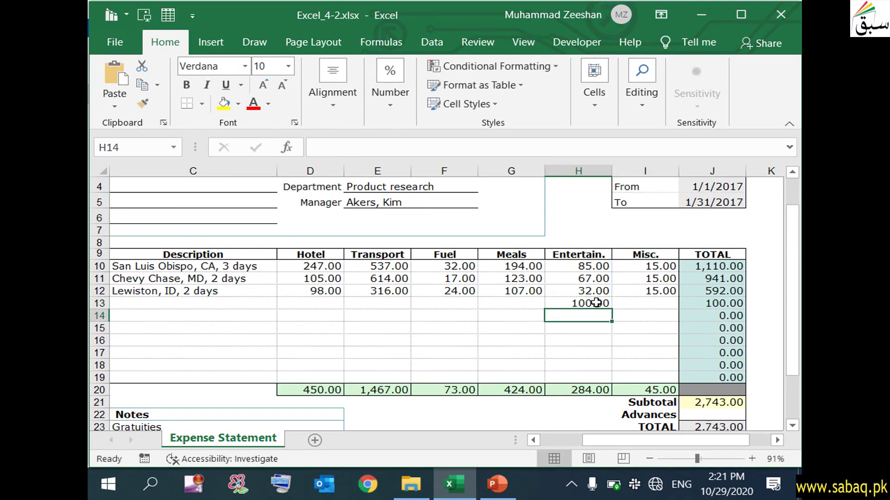
Step: Check the Entertain. total in H20 and the limit notes in column C, and bring up the Project 1 slide in PowerPoint
left_click(594, 393)
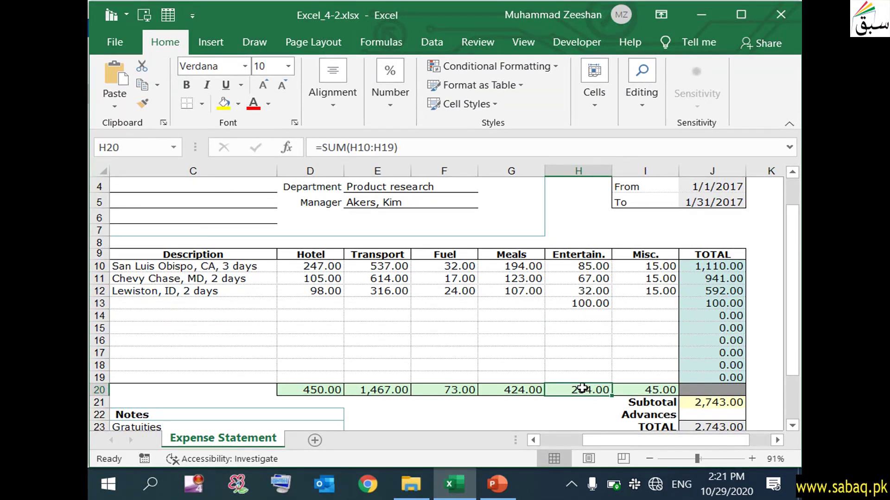
left_click_drag(726, 438, 655, 439)
scroll(471, 360, "down", 2)
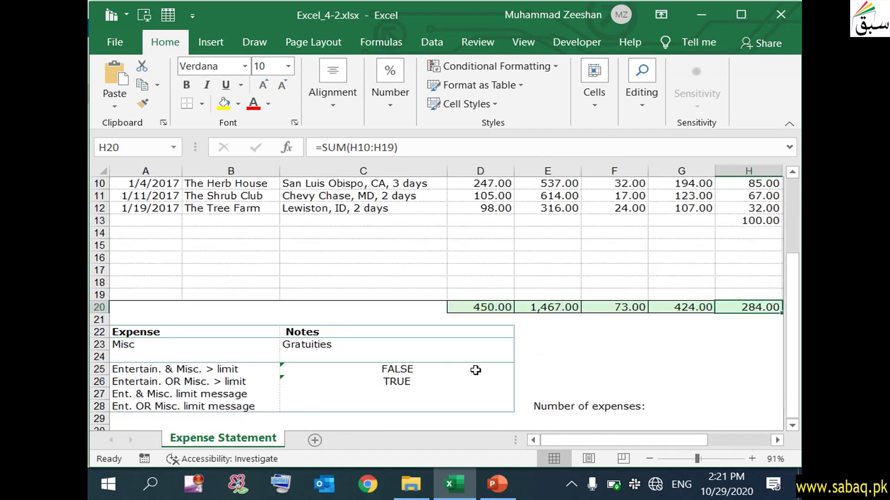
left_click(497, 485)
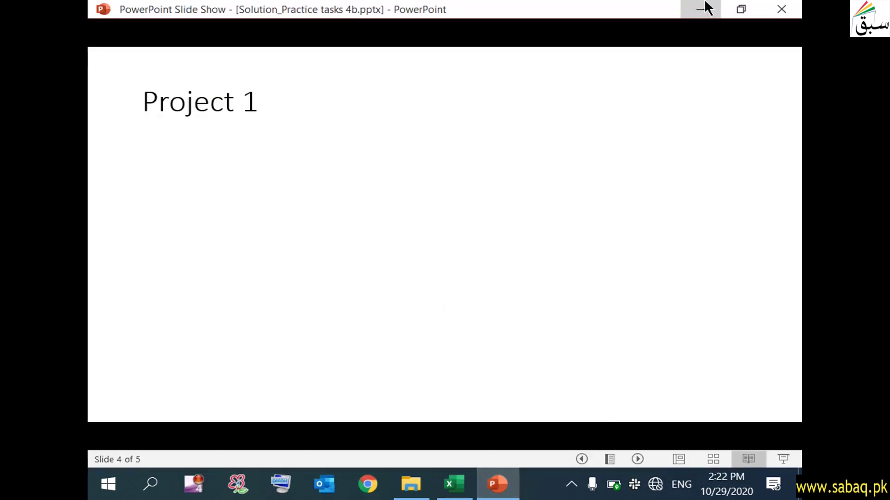
Step: Switch back to Excel and inspect the limit message cells C27 and C28
left_click(701, 10)
left_click(376, 394)
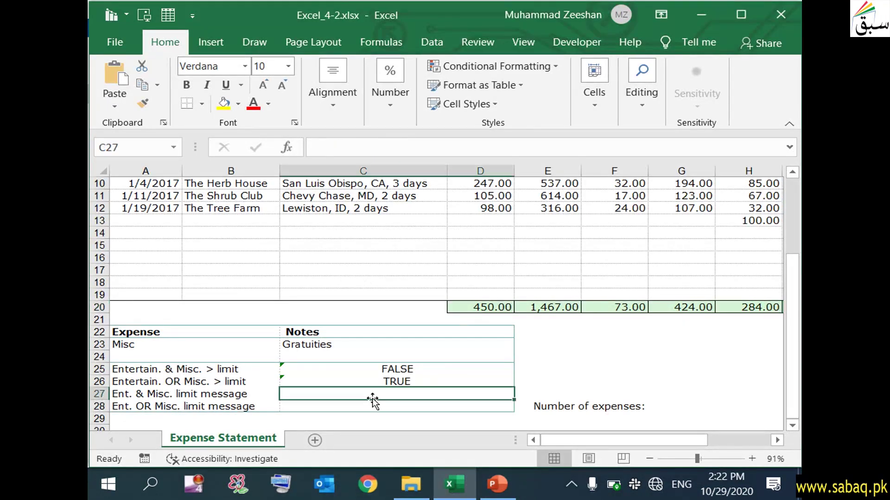
left_click(378, 409)
scroll(378, 409, "down", 1)
double_click(380, 357)
left_click(389, 384)
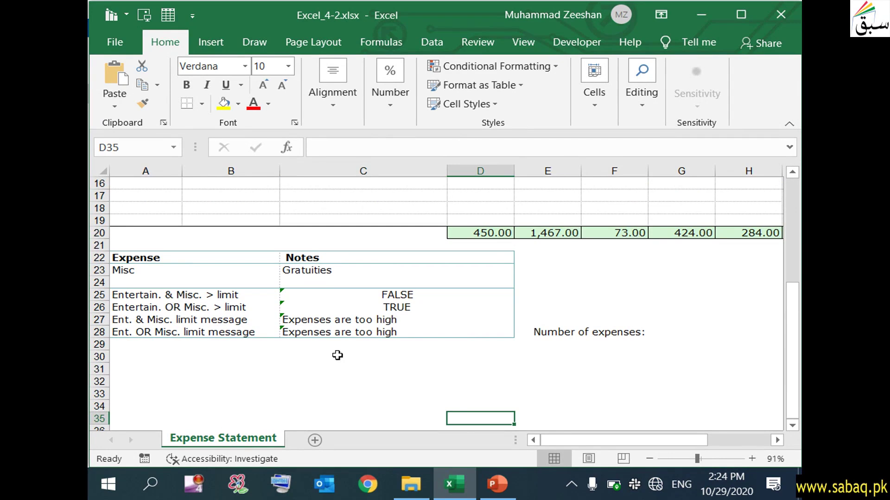
Step: Review the IF formula in C27 that picks the limit message, leaving it unaltered
left_click(395, 331)
double_click(368, 319)
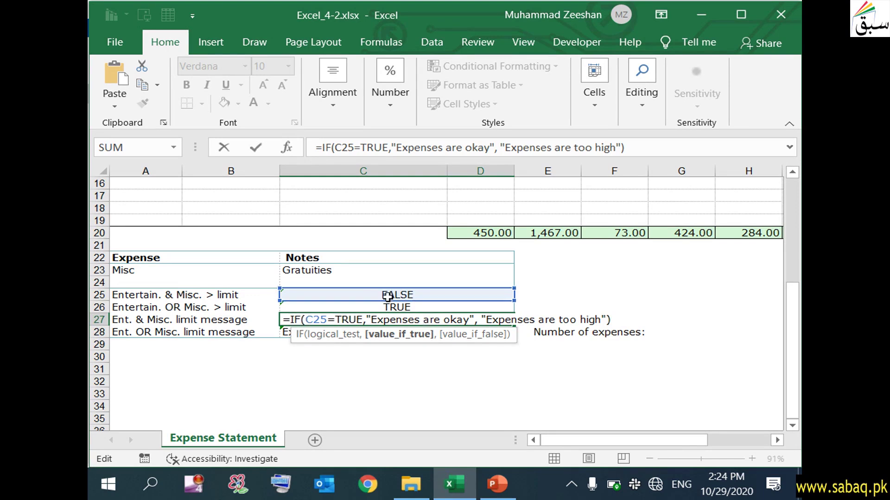
left_click(625, 319)
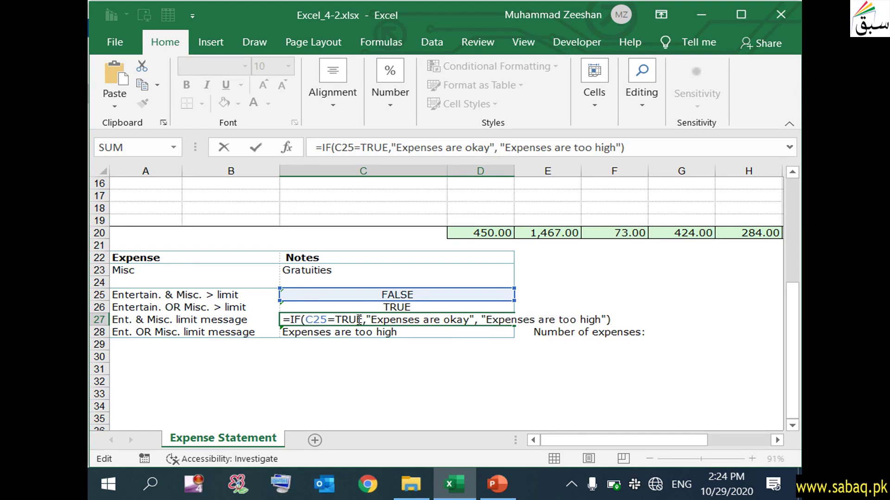
key("Return")
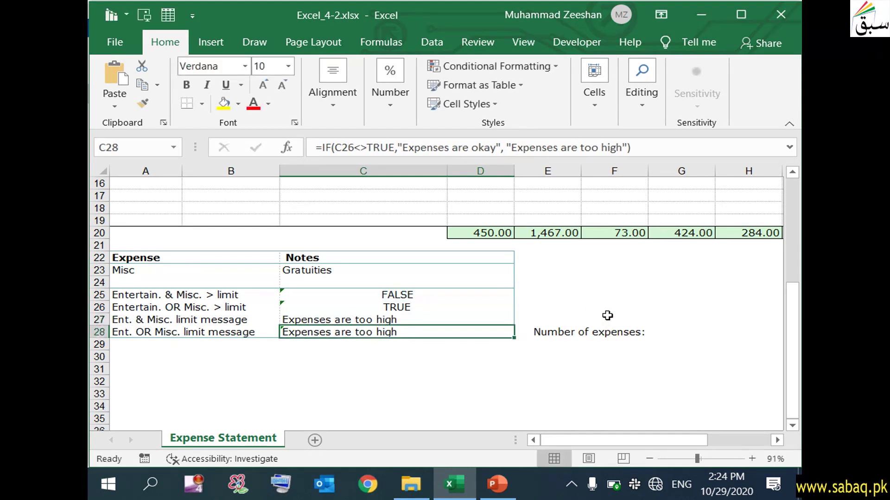
left_click(453, 320)
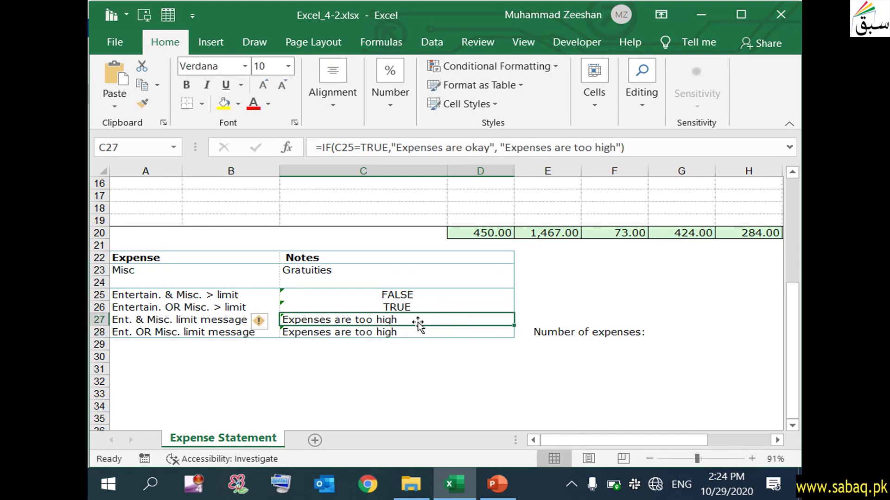
Step: Compare the combined limit check in C25 with the Entertain. entry in H13 and the column total in H20
left_click(402, 296)
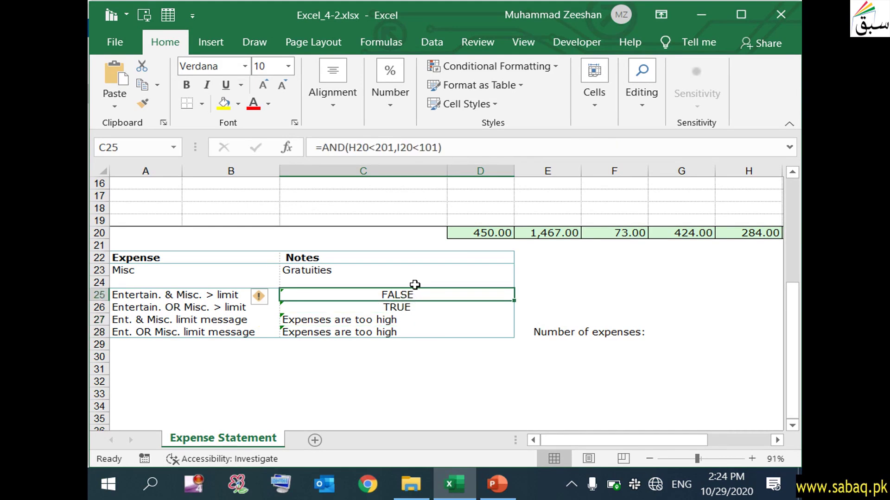
left_click_drag(616, 440, 669, 441)
scroll(691, 379, "up", 2)
scroll(691, 379, "up", 1)
left_click(680, 257)
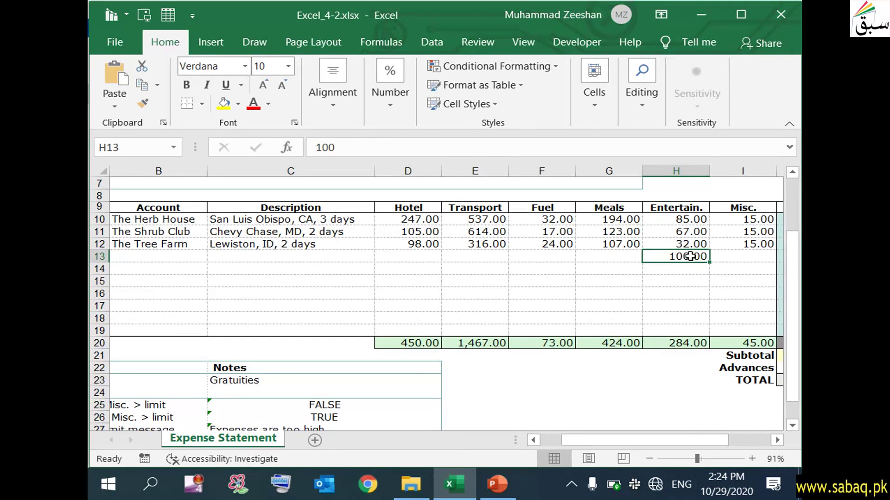
left_click(685, 343)
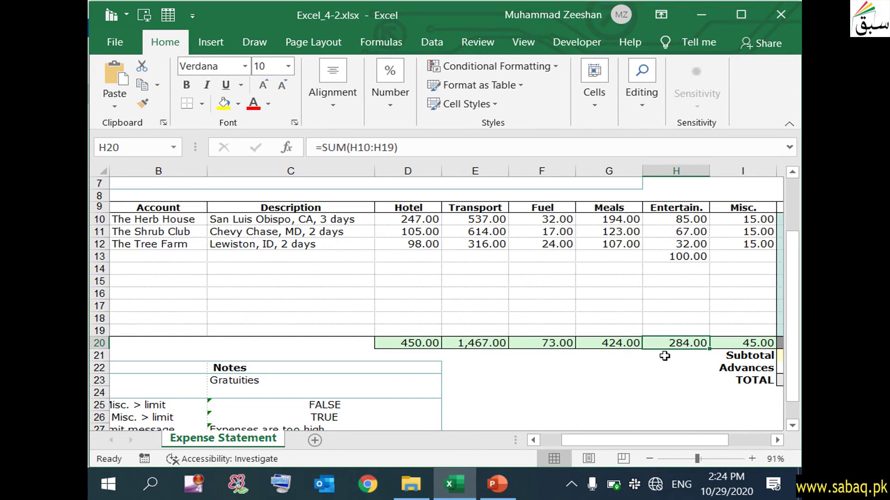
Step: Review both limits in the AND formula in C25 and compare them with the message in C27
scroll(531, 421, "down", 2)
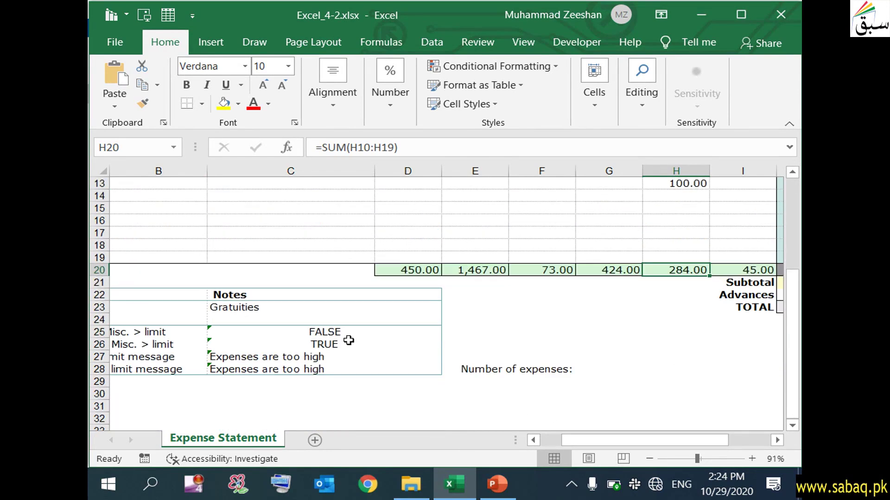
left_click(342, 331)
double_click(342, 331)
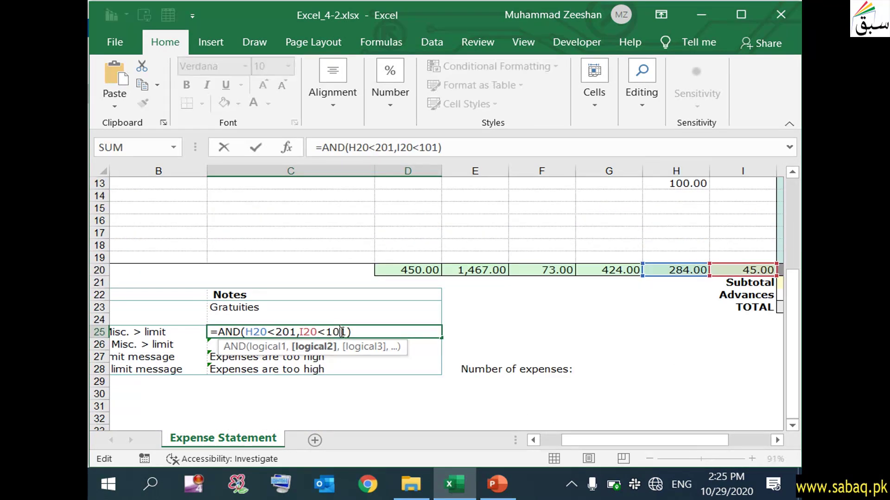
left_click(278, 332)
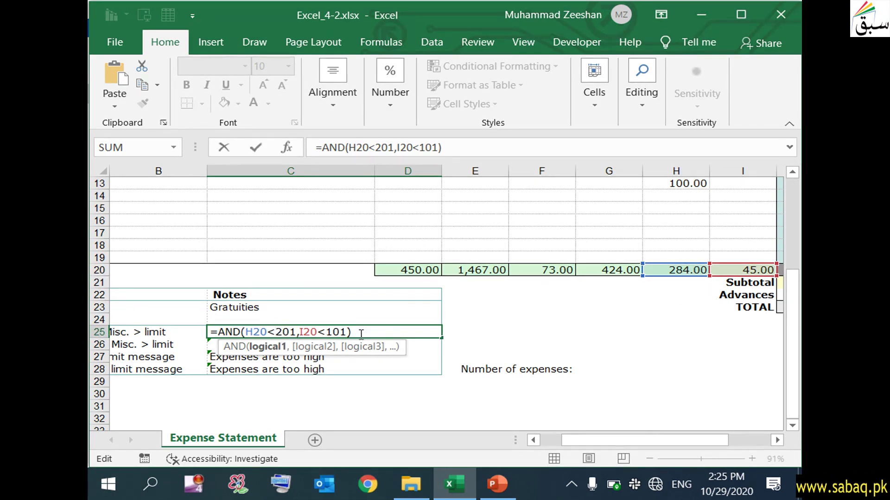
left_click(361, 334)
key("Return")
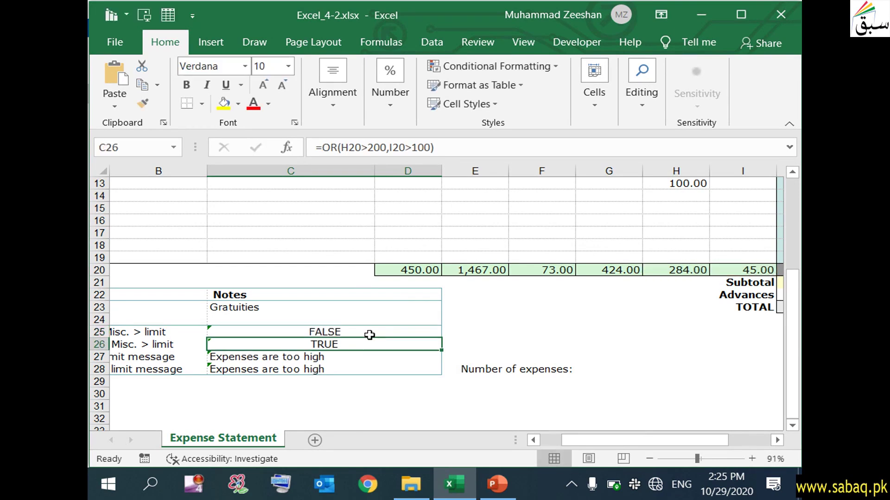
left_click(378, 355)
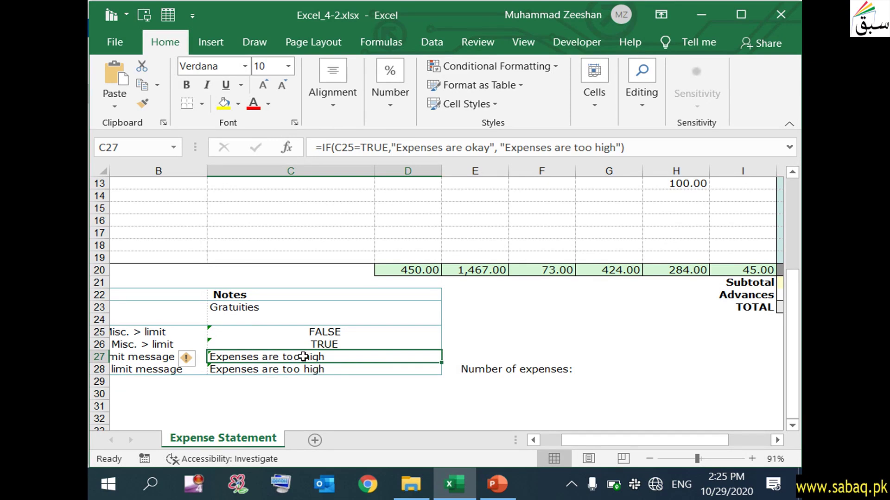
Step: Read Task 6 on the PowerPoint slide and select cell G28 beside the Number of expenses label in Excel
left_click(498, 485)
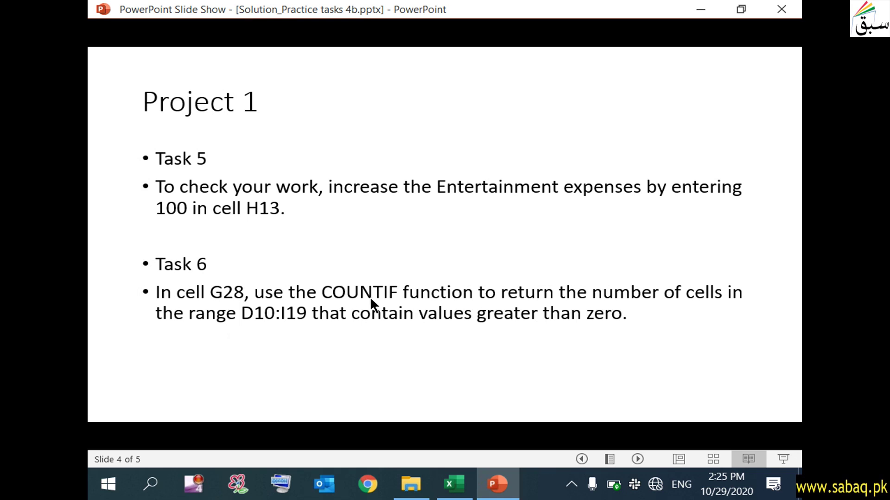
left_click(454, 484)
mouse_move(590, 437)
left_mouse_down()
mouse_move(569, 438)
mouse_move(599, 439)
left_mouse_up()
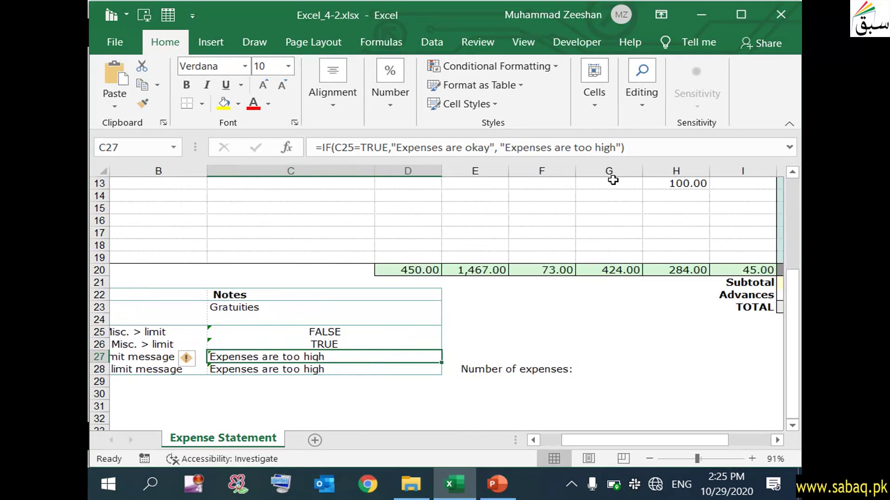
left_click(610, 179)
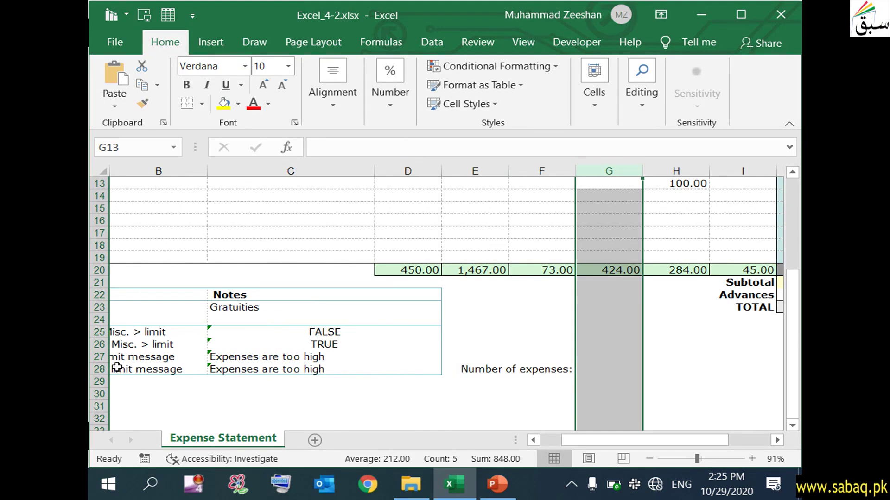
left_click(98, 370)
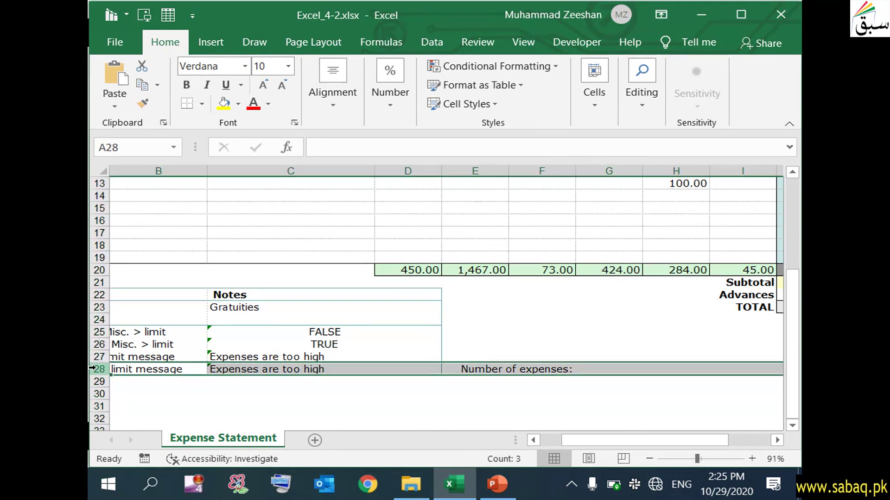
left_click(626, 368)
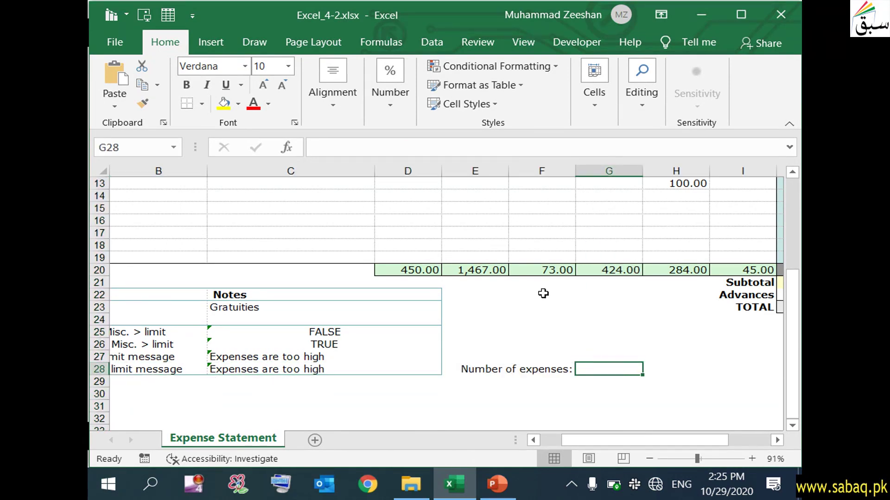
Step: Recheck Task 6 in PowerPoint and start a COUNTIF formula in cell G28 of the Excel sheet
left_click(514, 494)
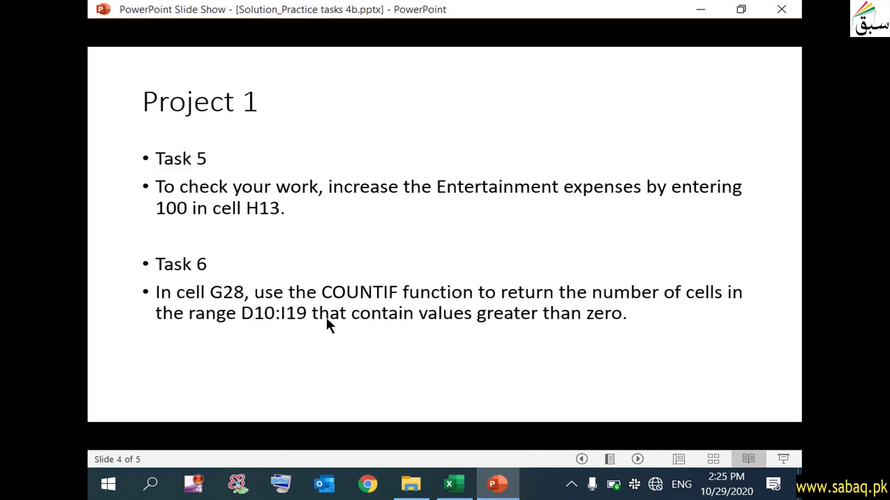
key("alt+Tab")
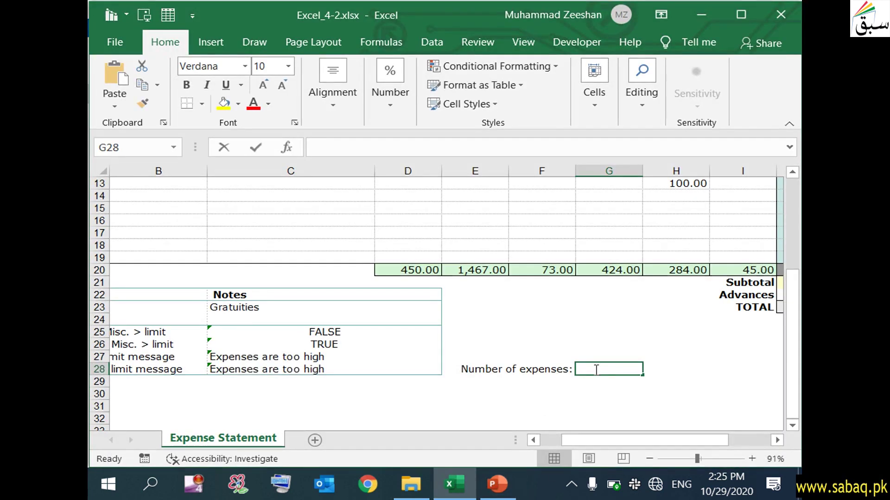
double_click(596, 369)
type("=")
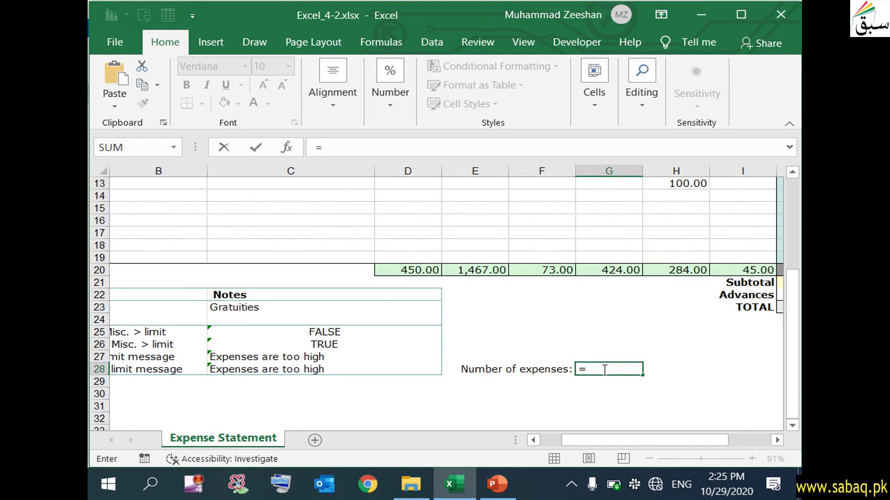
type("COUN")
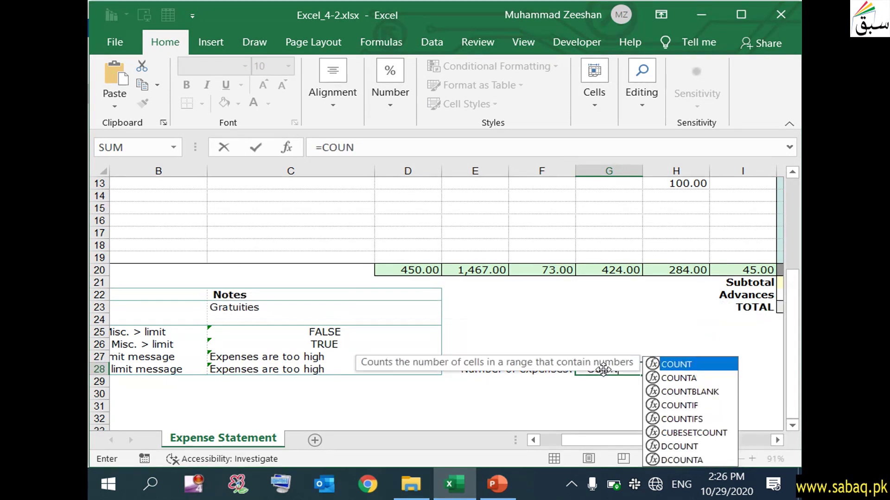
type("TIF(")
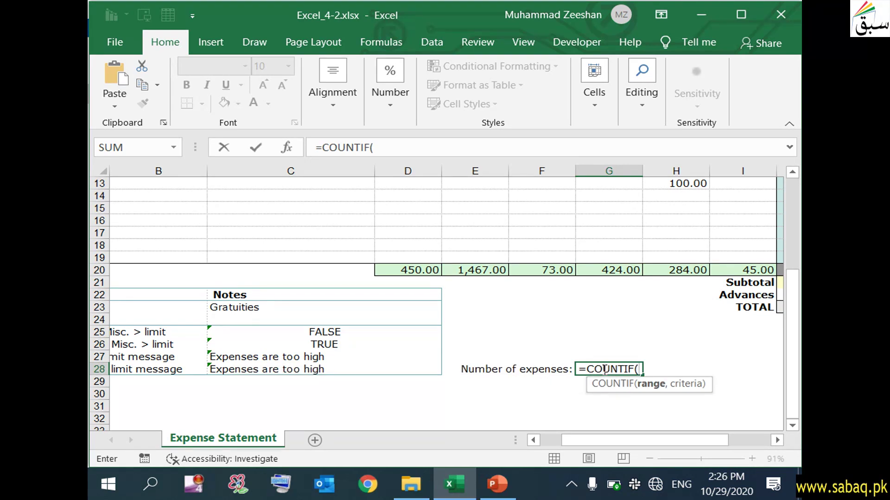
Step: Check the required range and criterion of Task 6 in PowerPoint, and return to the open COUNTIF formula in Excel
left_click(498, 485)
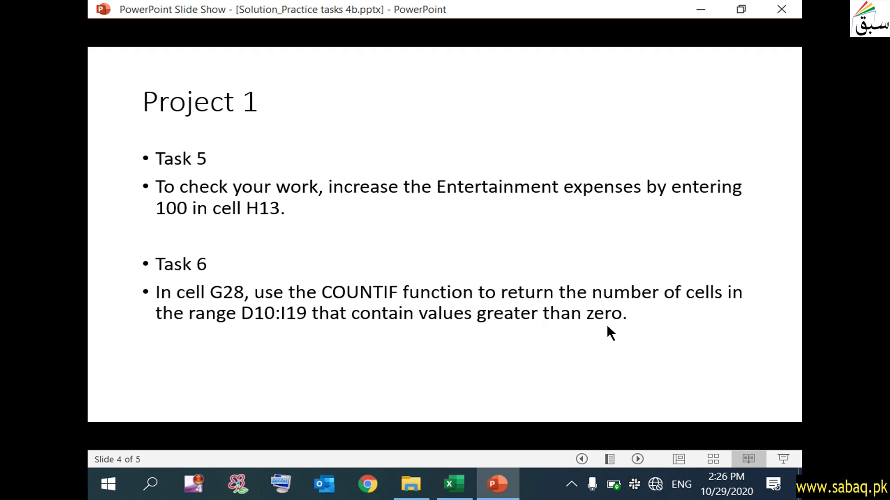
left_click(503, 492)
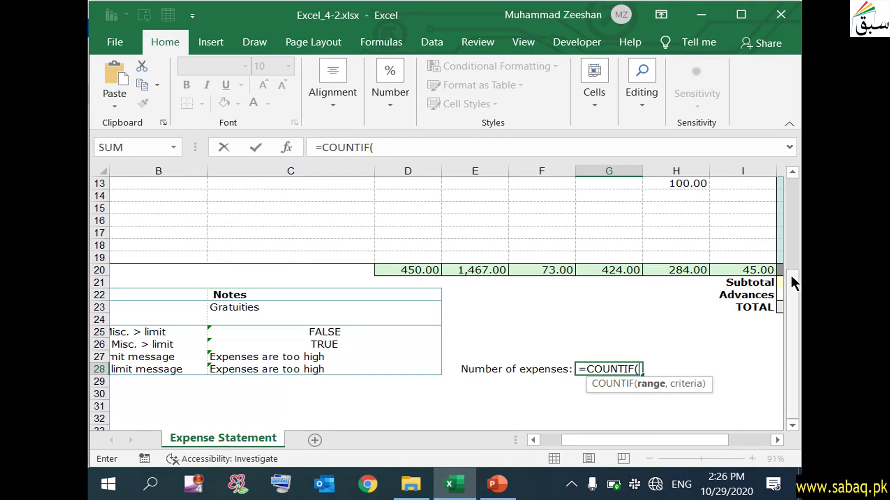
left_click_drag(794, 283, 794, 278)
left_click(492, 493)
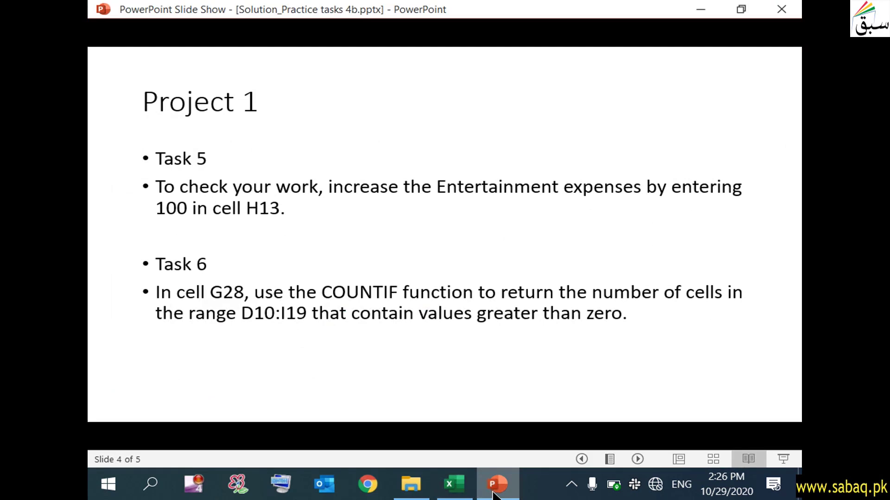
left_click(493, 495)
Step: Set the range of the open COUNTIF formula to D10:I19, covering the expense columns from Hotel to Misc
scroll(728, 227, "up", 4)
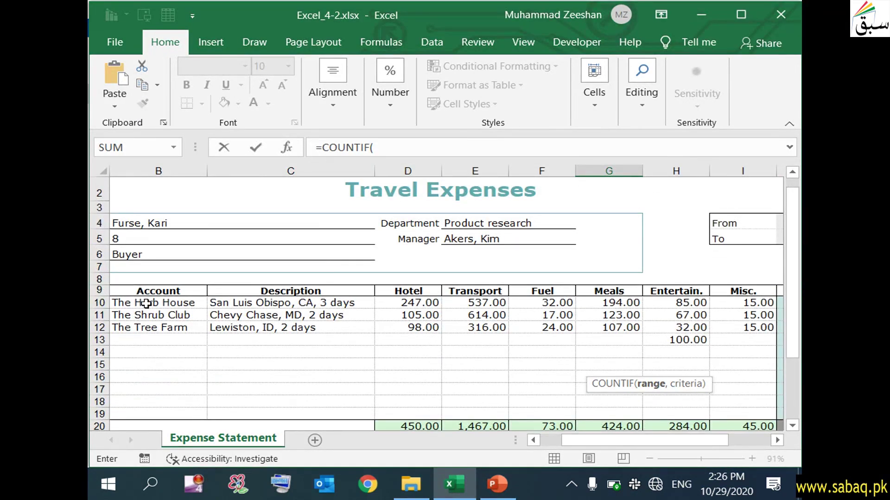
left_click(431, 303)
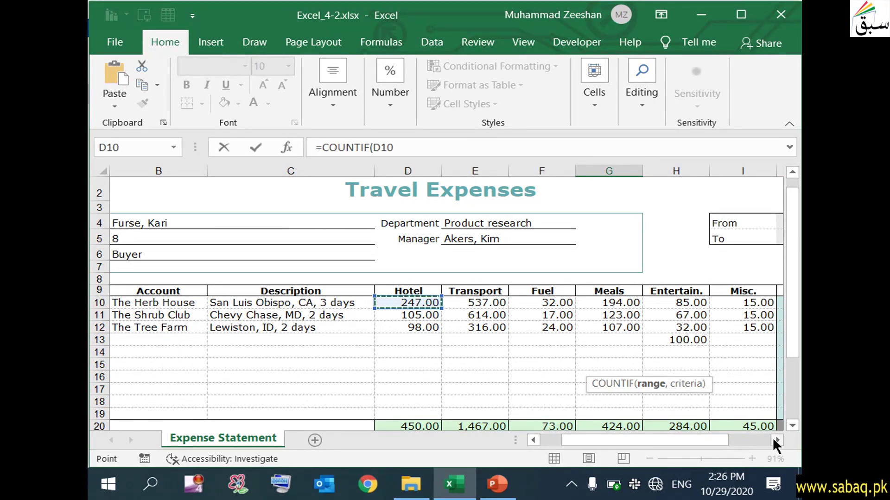
scroll(770, 438, "down", 1)
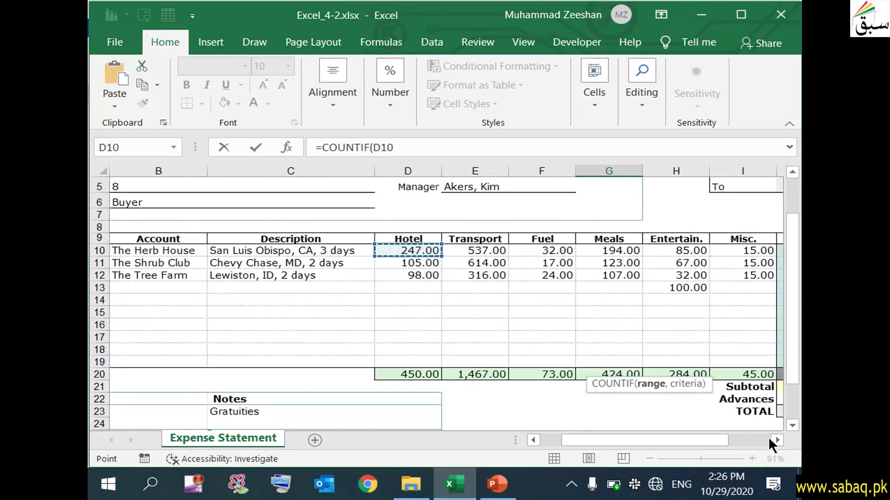
left_click(777, 440)
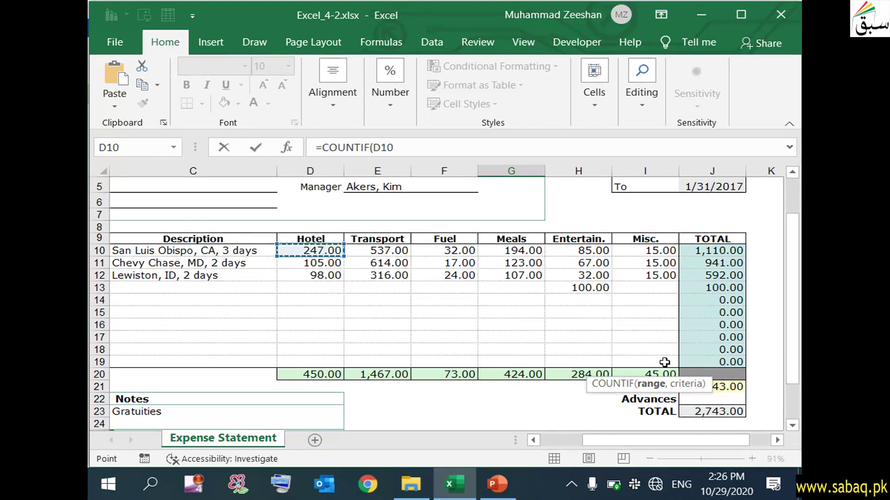
scroll(664, 362, "down", 1)
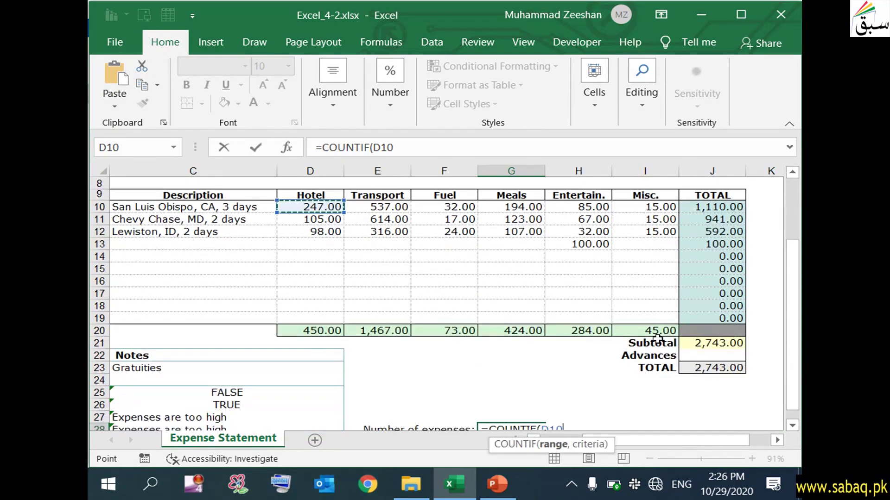
left_click_drag(318, 207, 641, 318)
left_click_drag(793, 260, 797, 301)
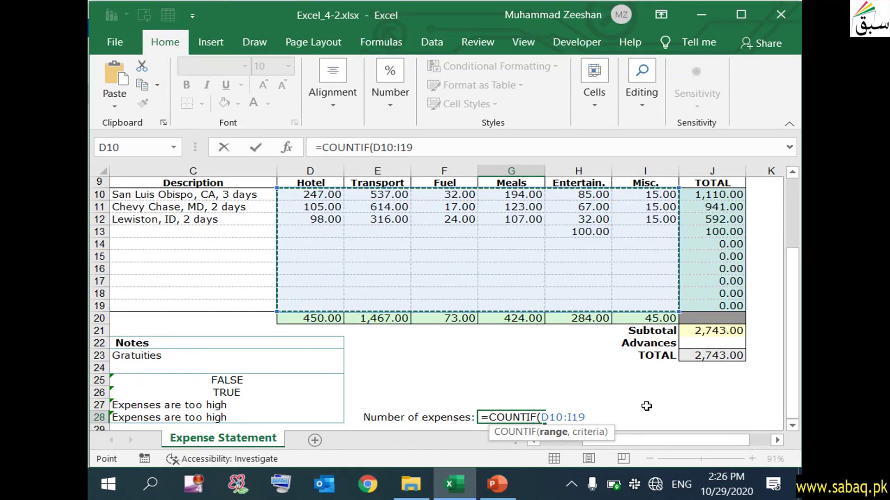
Step: Add the criterion ">0.00" to the COUNTIF formula, rechecking Task 6 in PowerPoint, and enter the completed formula in G28
type(",\">")
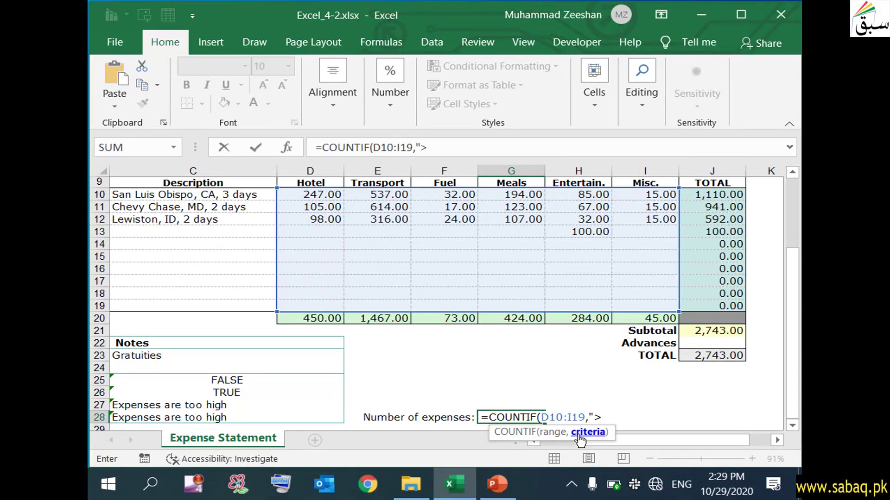
left_click(496, 485)
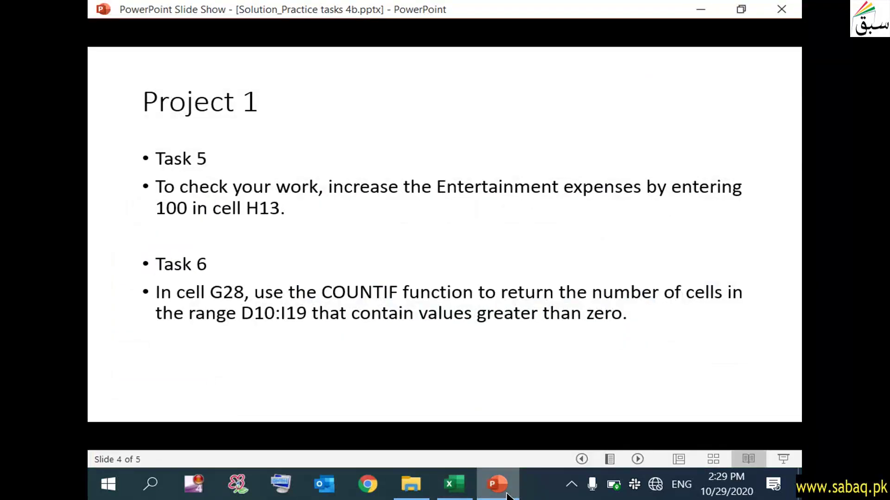
left_click(508, 495)
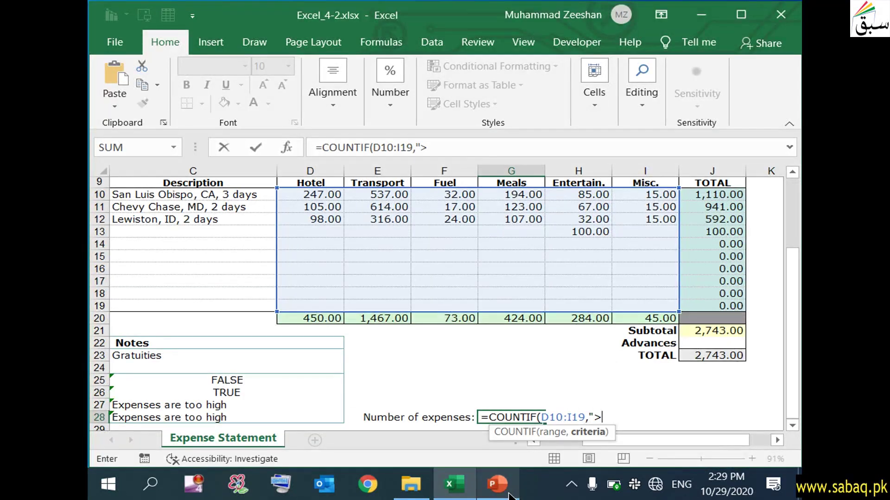
type("0.")
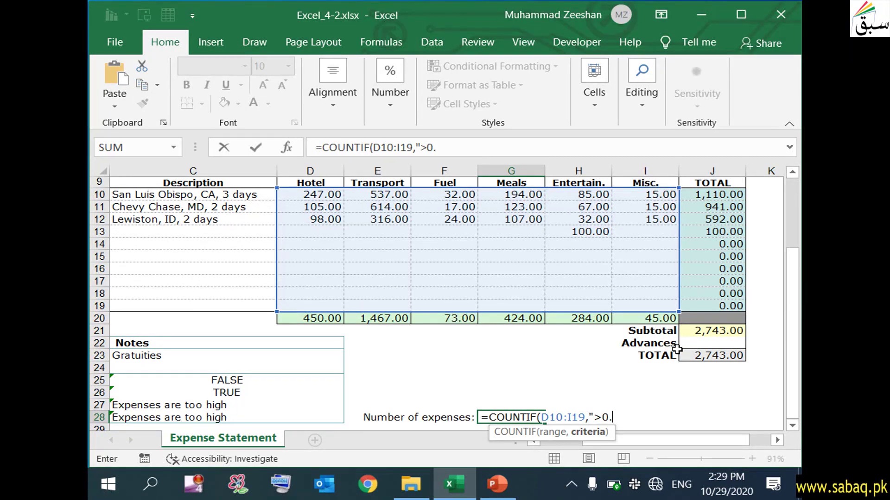
type("00\")")
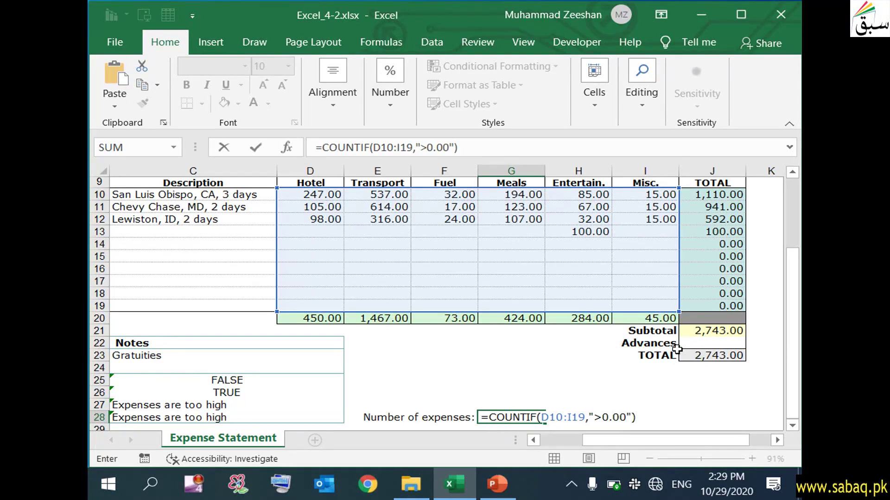
key("Return")
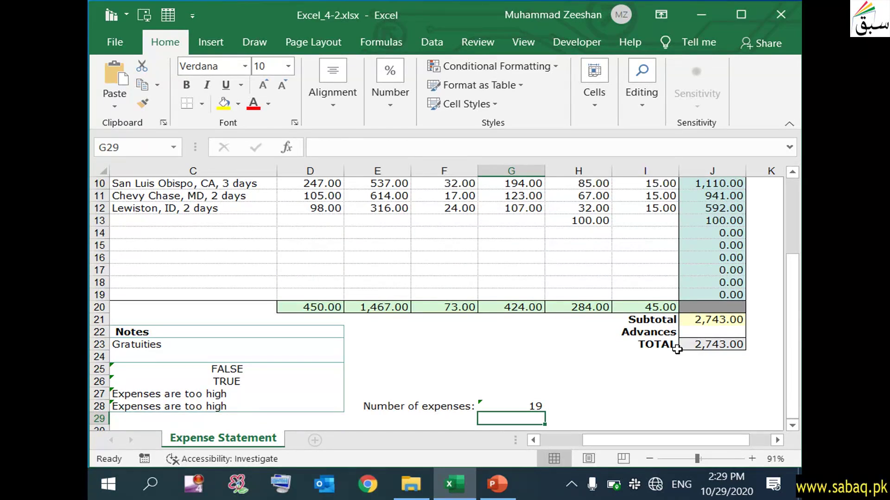
Step: Review the COUNTIF formula in G28 against the filled and empty cells of the expense range D10:I19
left_click(535, 405)
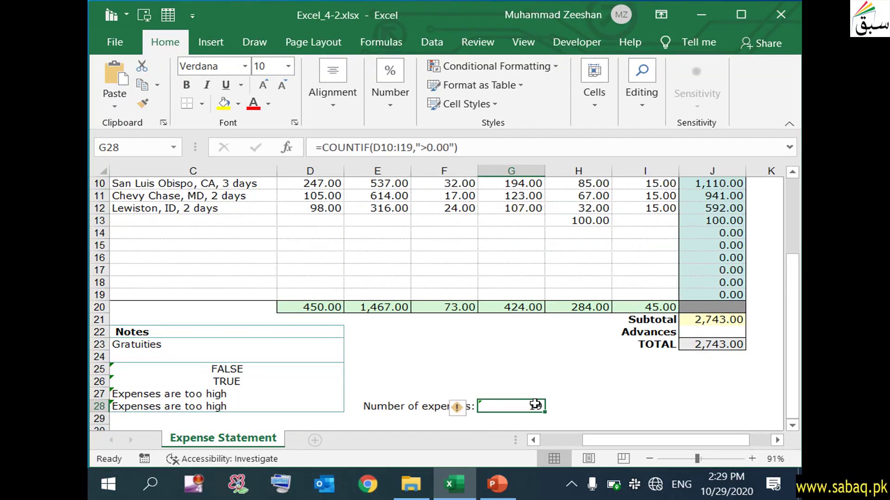
scroll(600, 405, "up", 1)
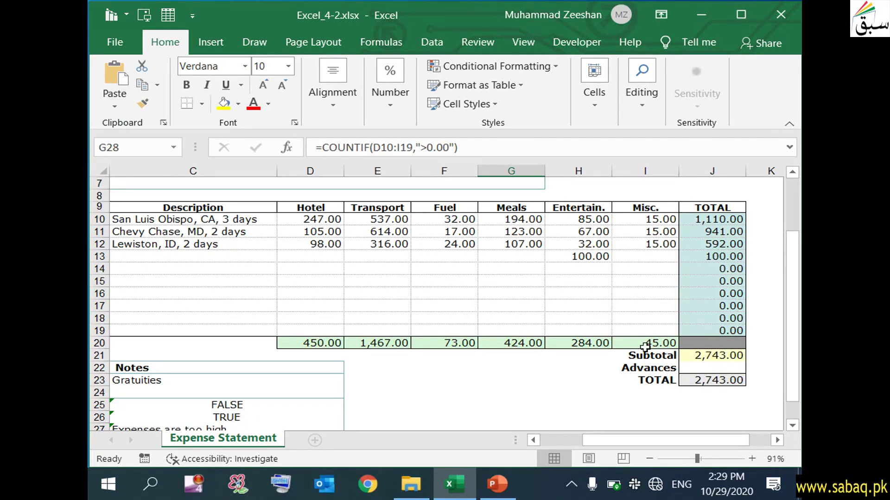
left_click(649, 317)
left_click(652, 330)
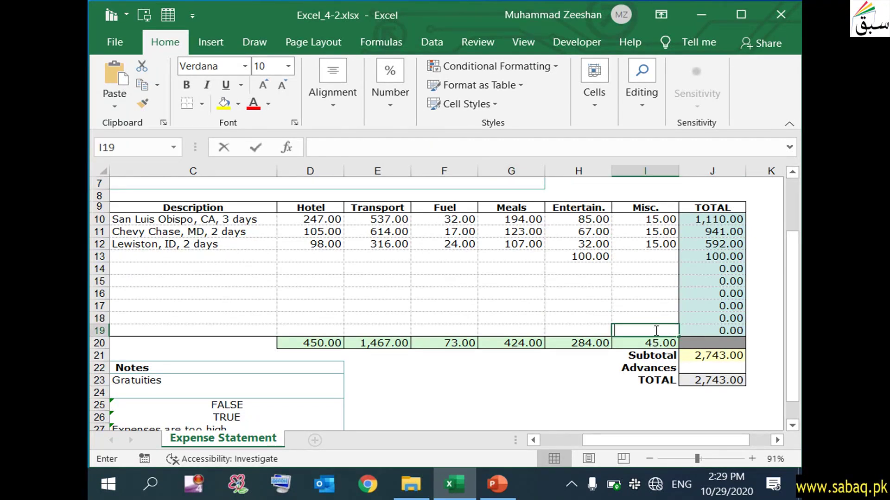
key("BackSpace")
left_click(601, 310)
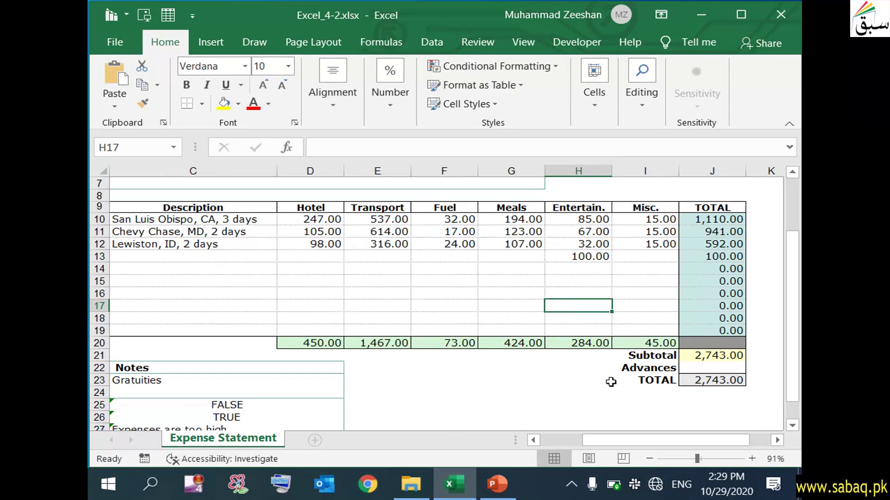
scroll(610, 383, "down", 3)
left_click(549, 341)
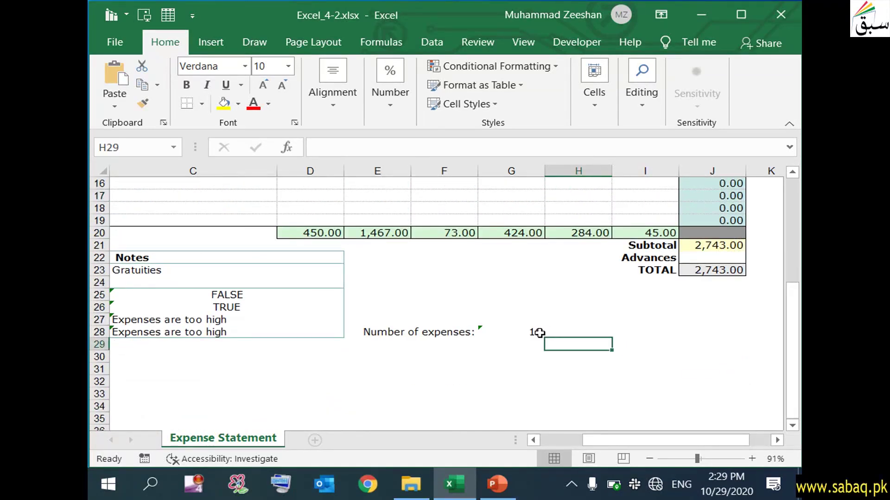
left_click(537, 332)
Step: Switch to PowerPoint, advance to the Check your work slide and read all of its instructions
left_click(498, 484)
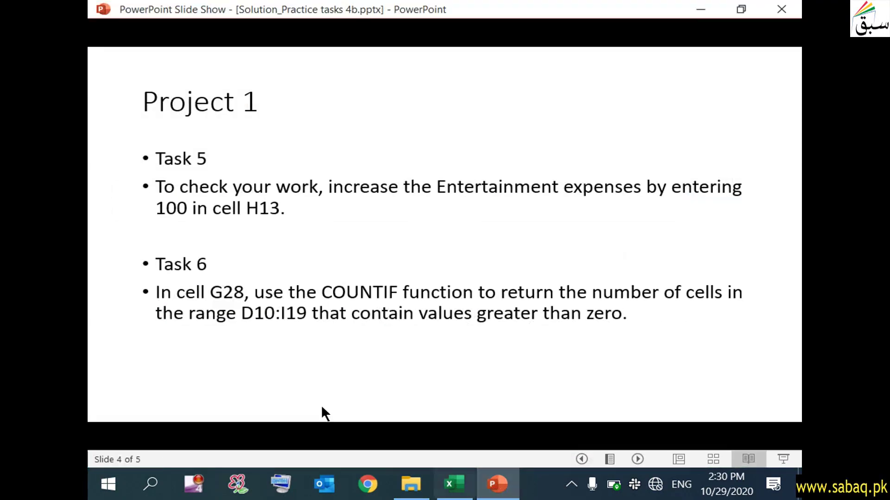
left_click(337, 340)
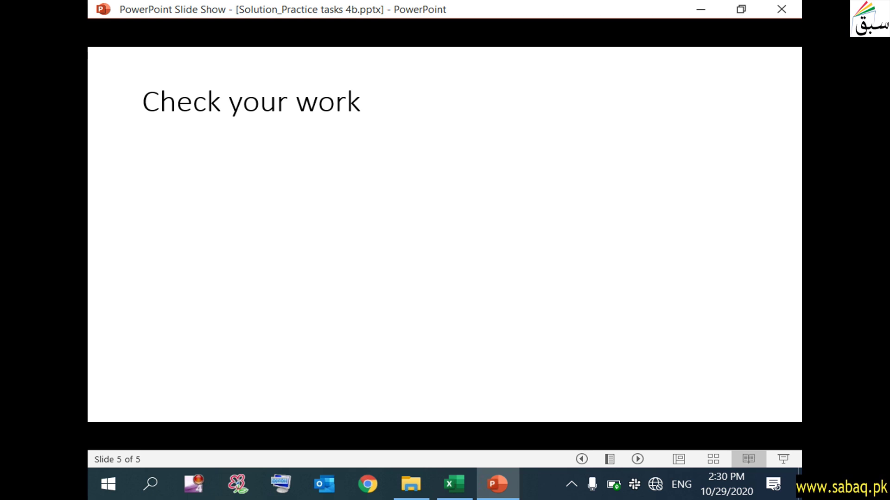
left_click(320, 288)
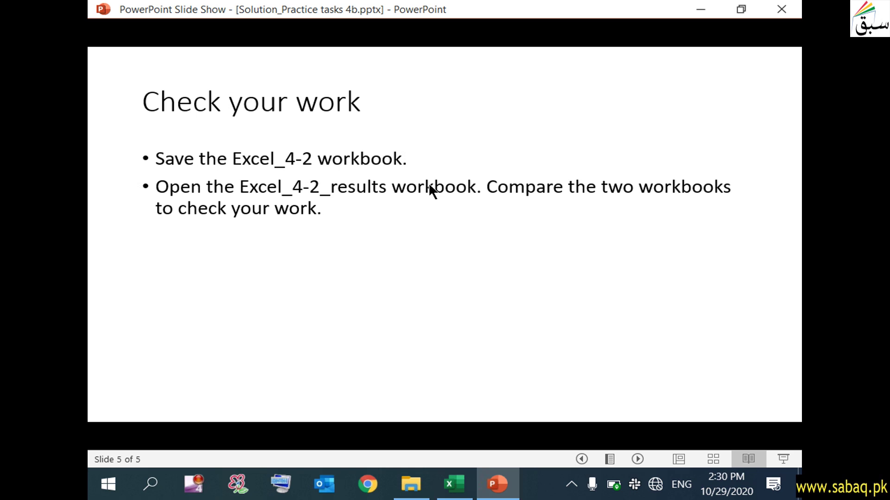
left_click(349, 237)
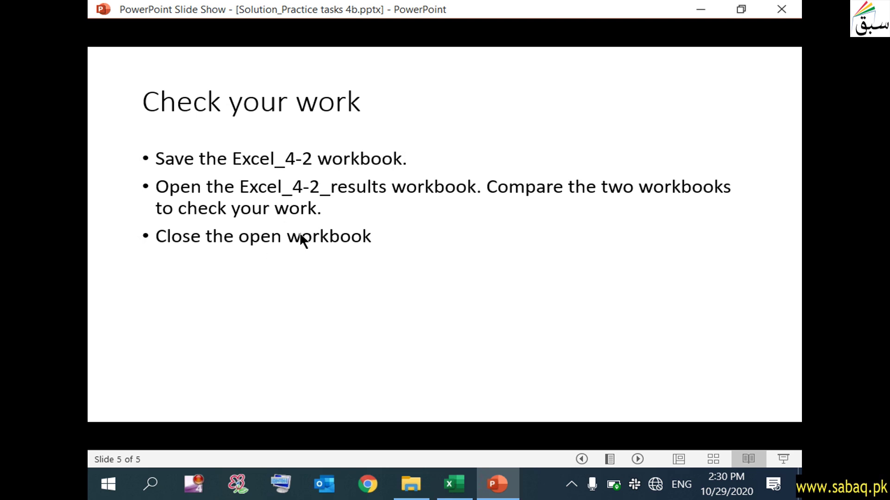
Step: Minimize PowerPoint and Excel, and open Excel_4-2_results.xlsx from the Objective4 folder inside Practice Tasks > Excercise Files
left_click(700, 10)
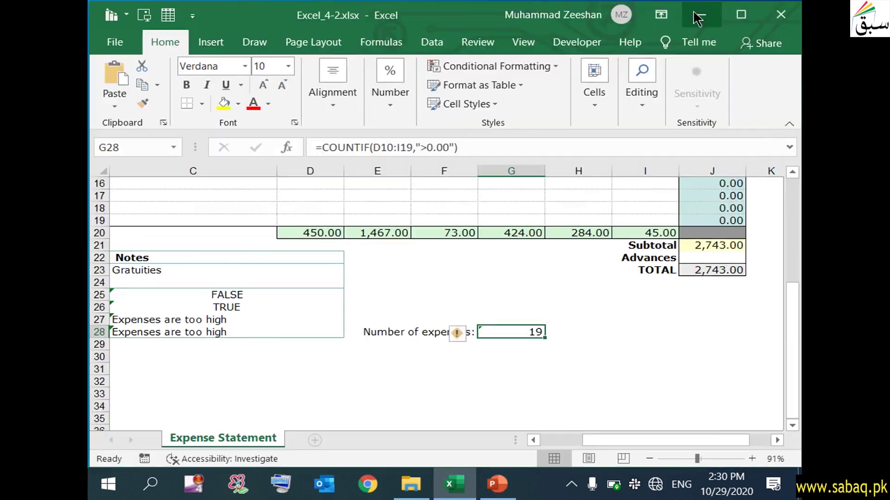
left_click(699, 12)
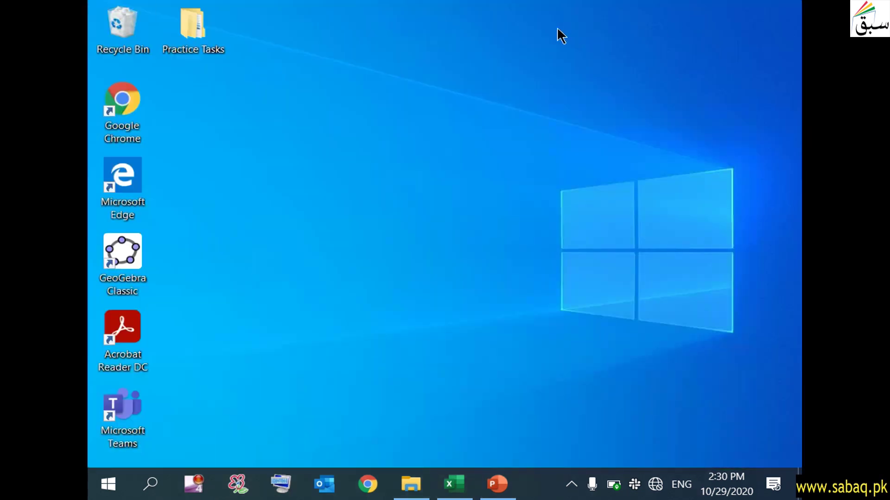
double_click(197, 26)
double_click(382, 107)
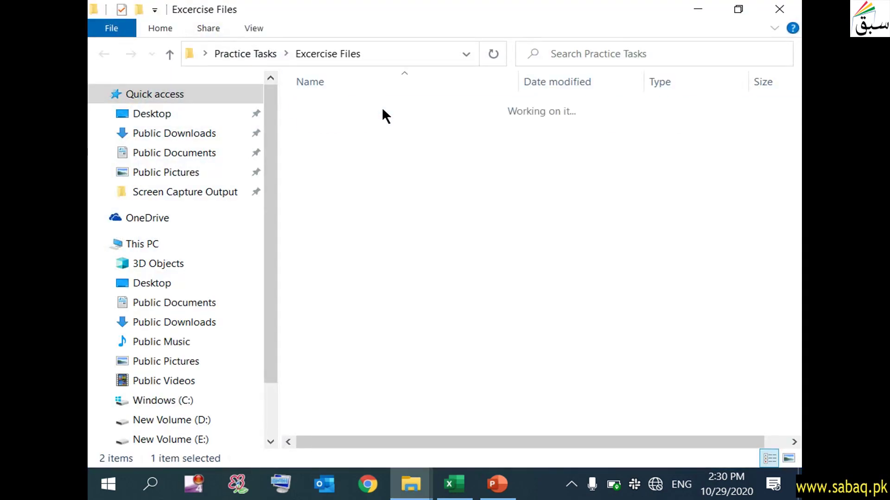
double_click(380, 158)
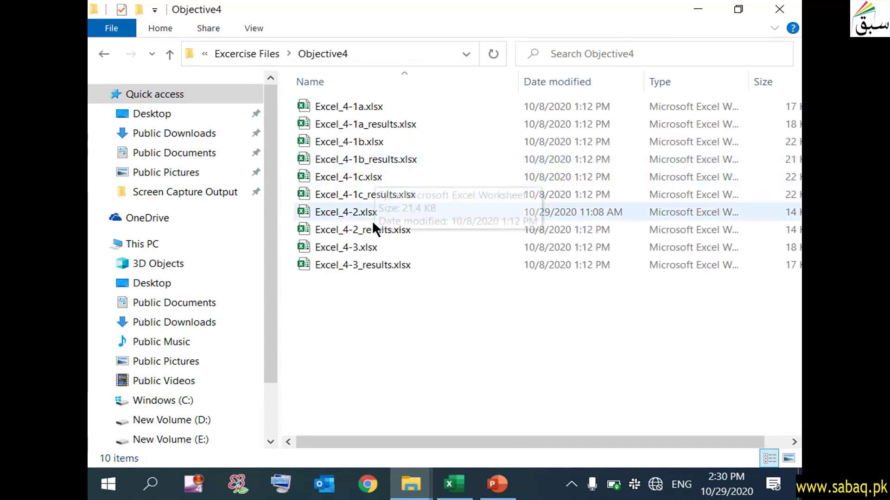
left_click(387, 230)
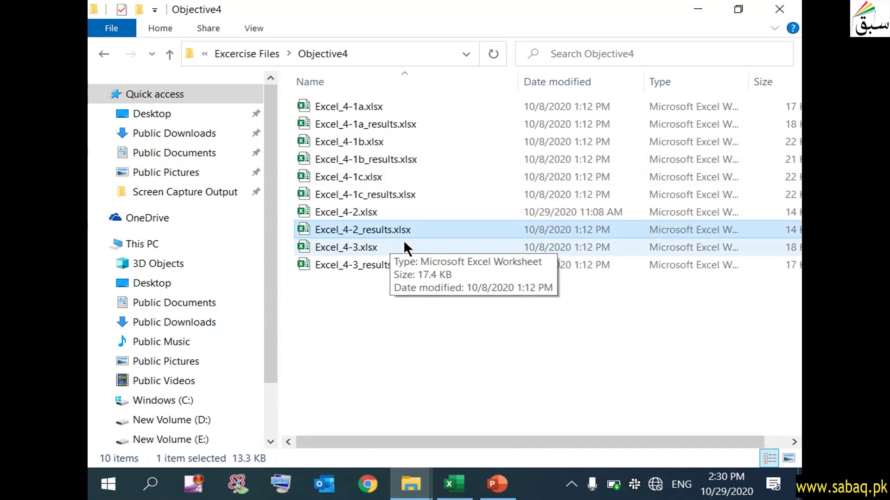
double_click(424, 228)
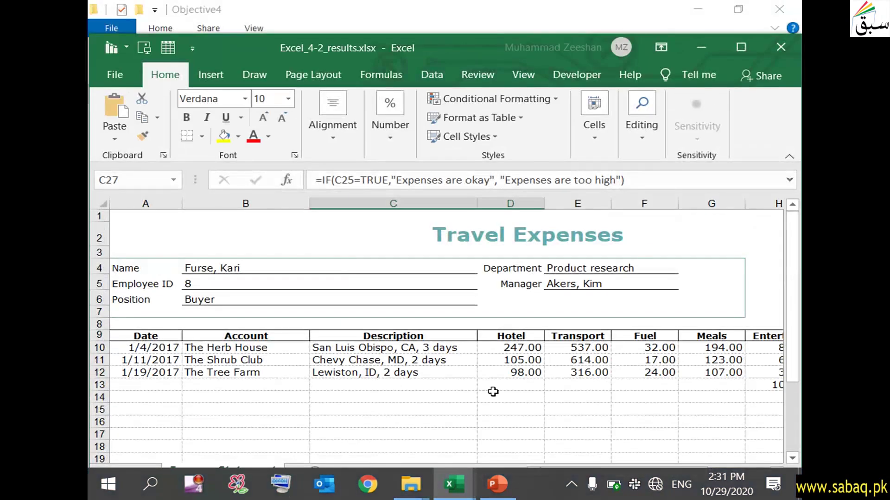
Step: Maximize the results workbook and examine the IF formula behind the limit message in C27
left_click(741, 47)
scroll(638, 375, "down", 3)
scroll(647, 341, "down", 2)
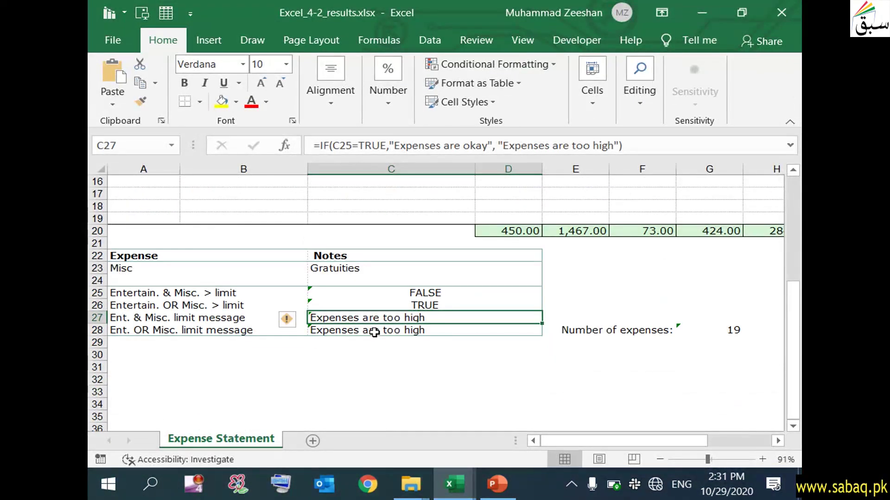
double_click(458, 315)
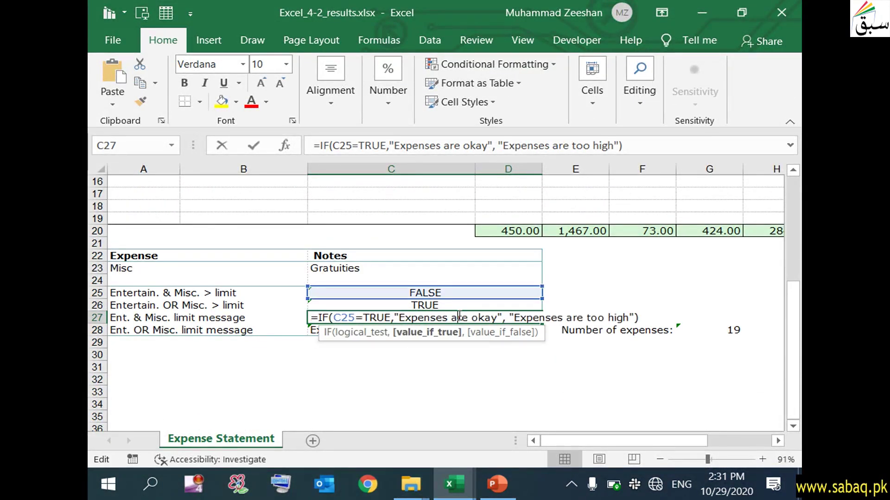
key("Return")
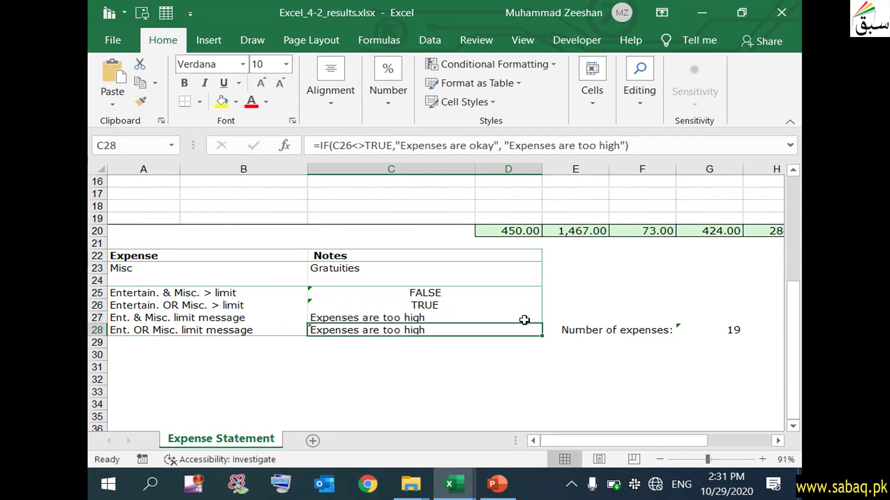
Step: Examine the COUNTIF formula in G28 of the results workbook and look over its expense table
left_click(723, 328)
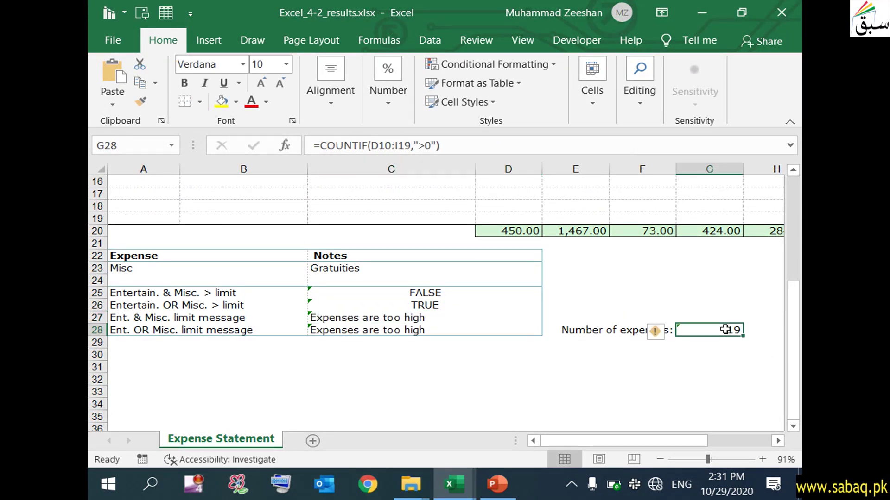
double_click(725, 329)
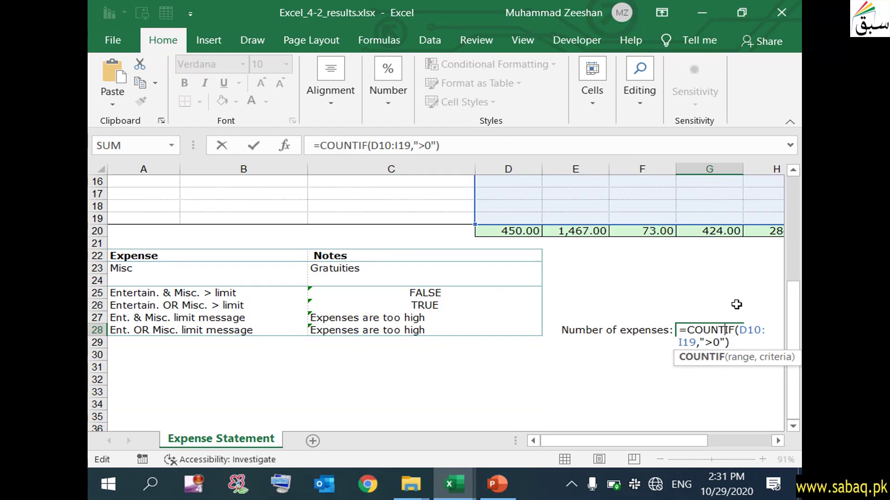
key("Escape")
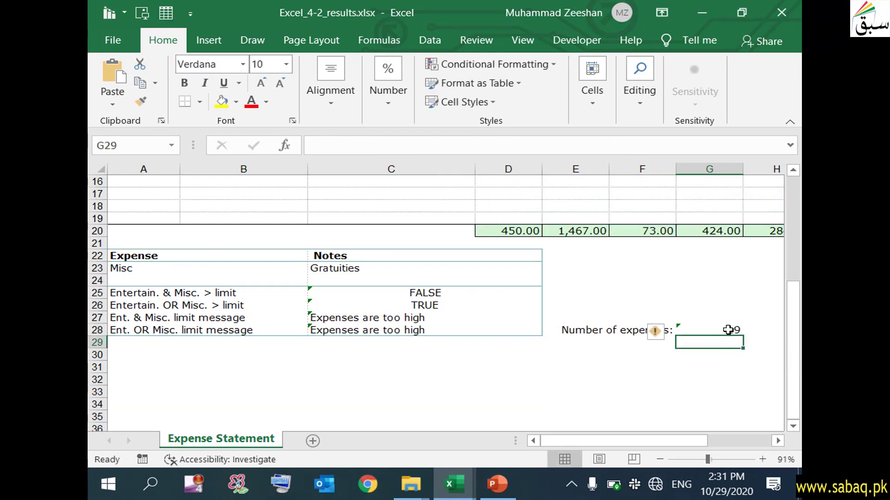
scroll(624, 326, "up", 3)
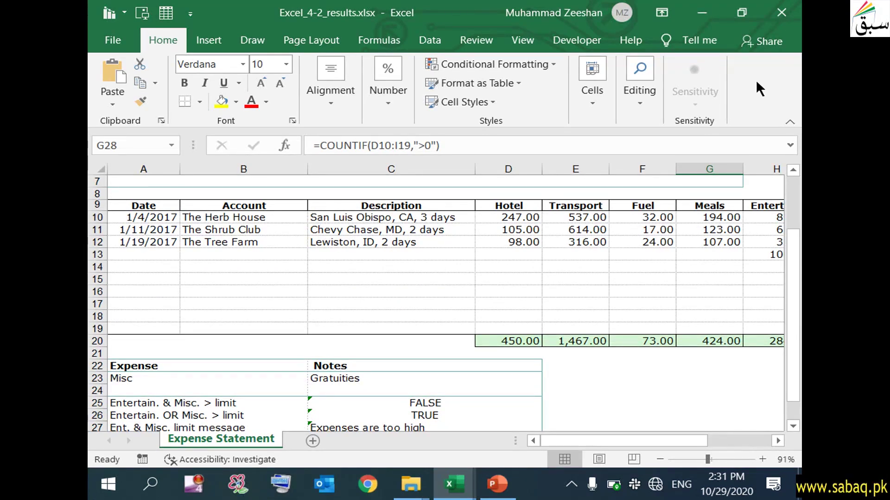
Step: Close the Excel_4-2_results workbook and return to the Check your work slide in PowerPoint
left_click(781, 12)
left_click(458, 261)
left_click(506, 490)
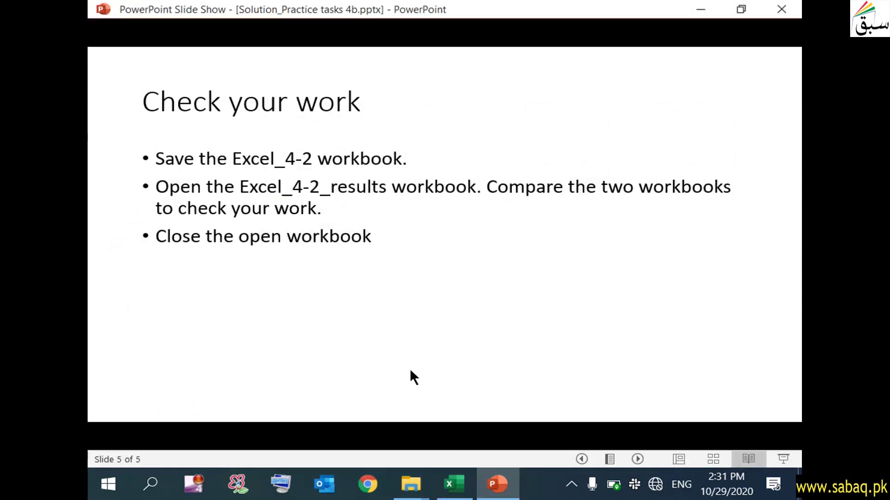
Step: End the slide show and reopen the presentation in Reading View from its title slide
left_click(337, 321)
left_click(196, 220)
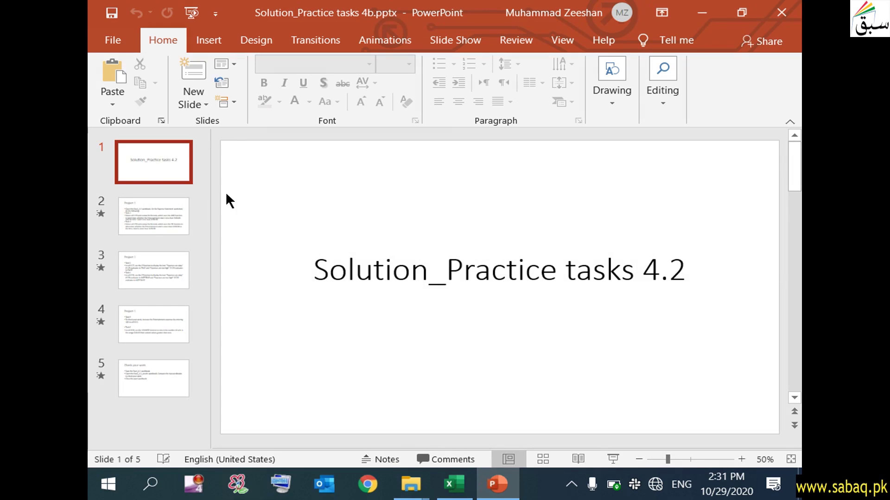
left_click(592, 454)
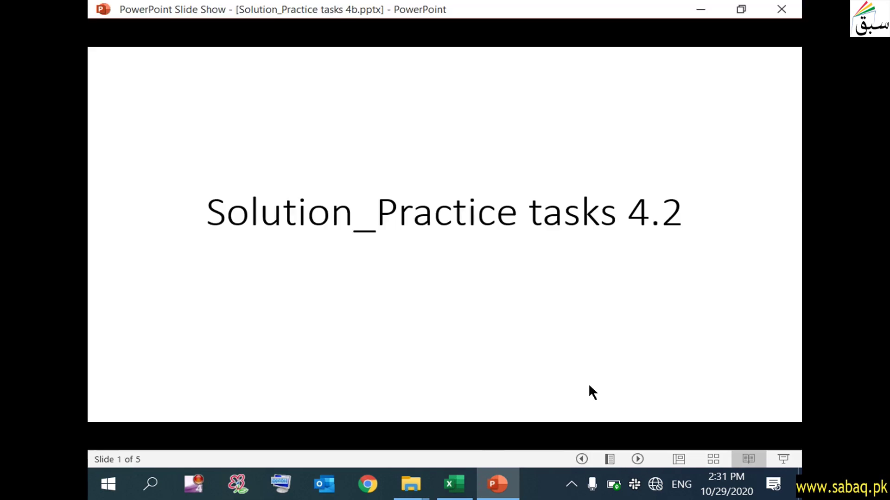